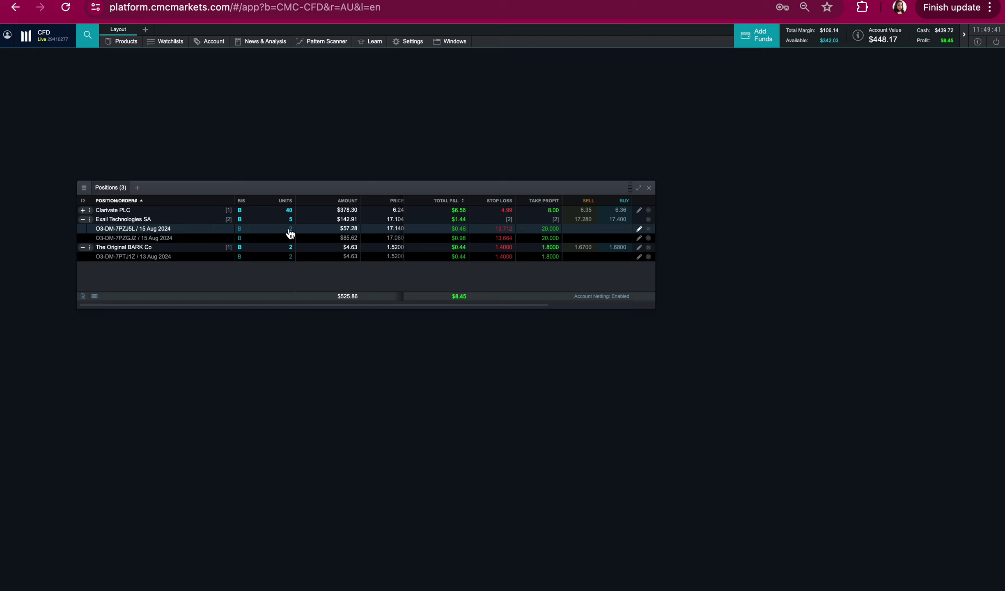
Peek at the Clarivate PLC trade, then chart Exail Technologies SA from its pending order
click(83, 210)
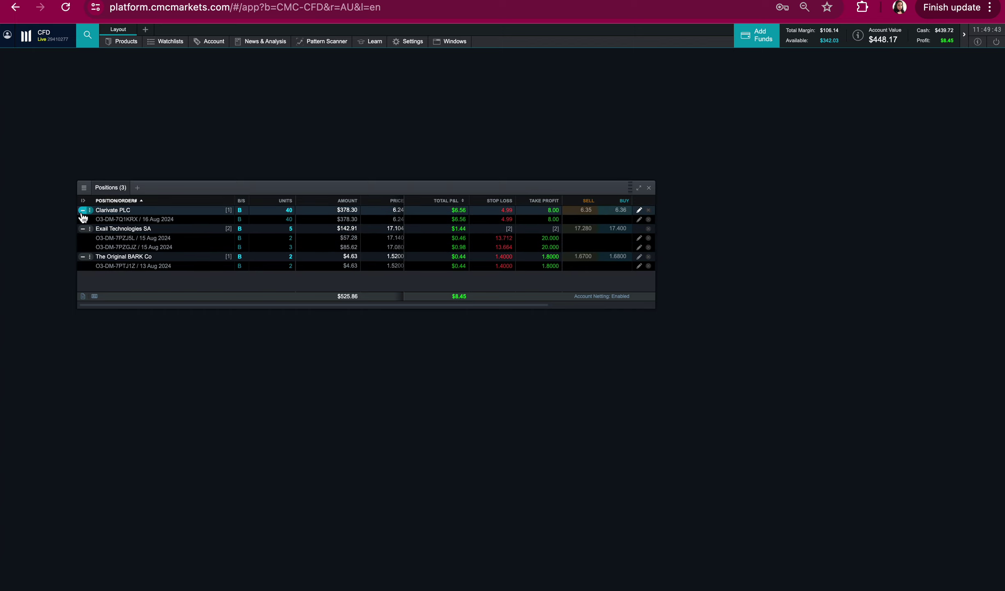
click(83, 210)
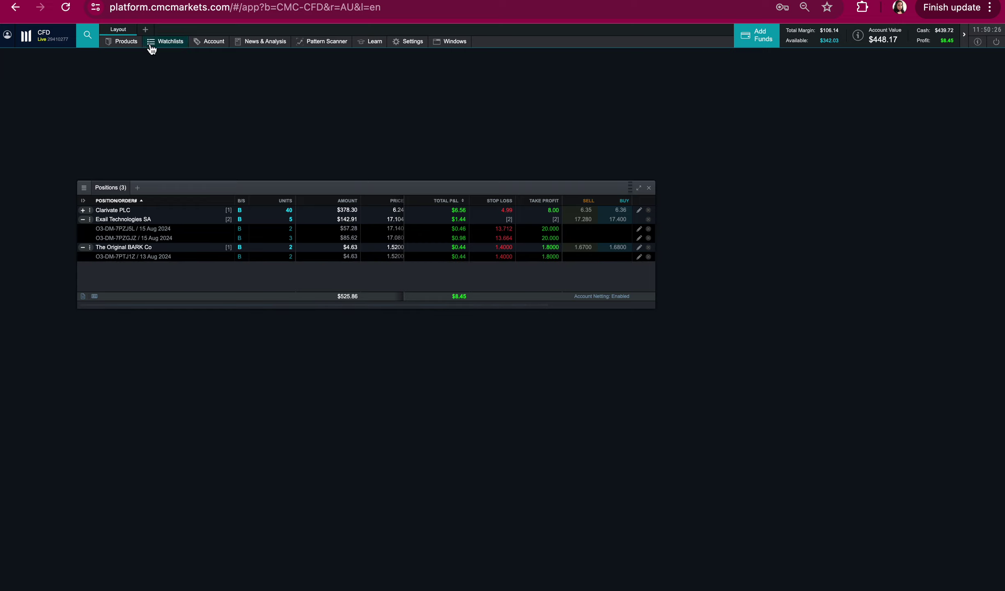
click(217, 44)
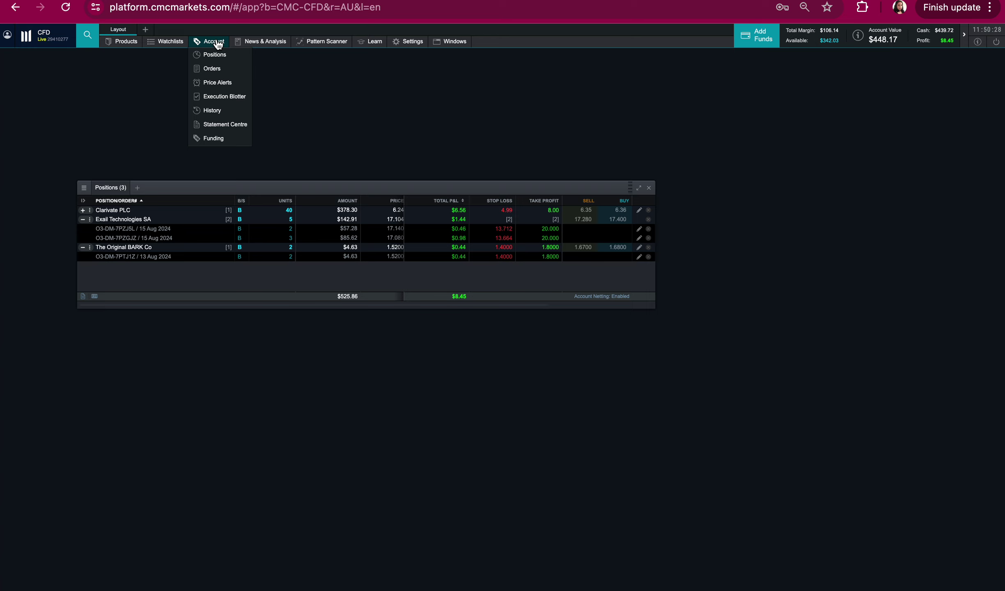
click(220, 69)
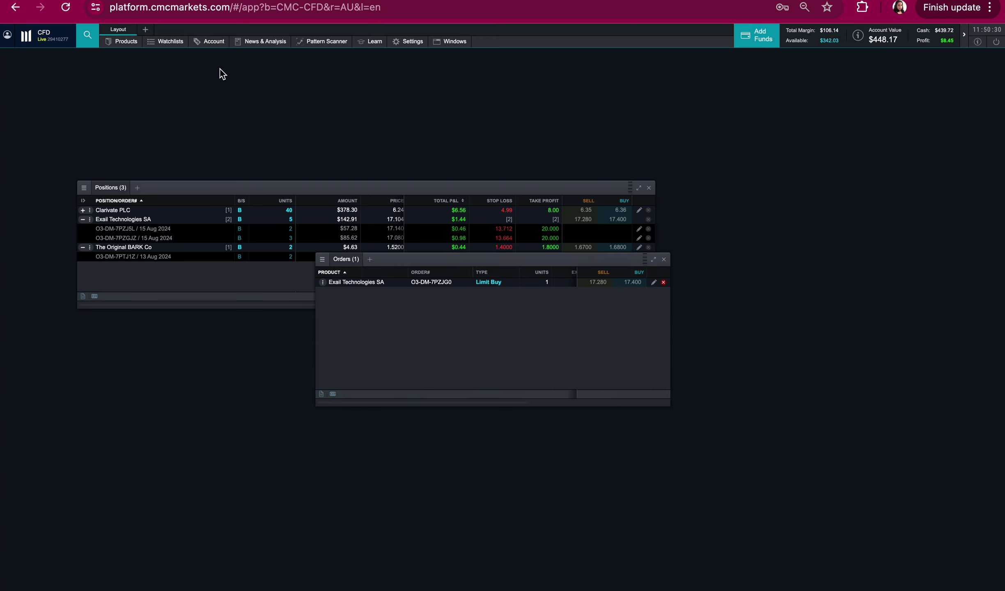
click(373, 283)
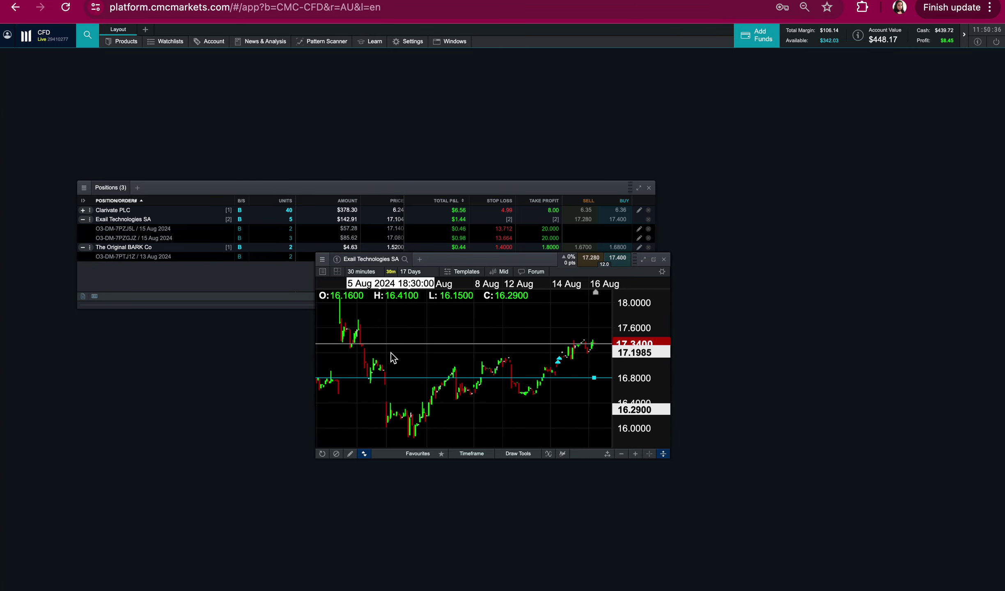
Close the Exail chart and check the order's Expiry, Stop Loss and Take Profit columns
click(664, 260)
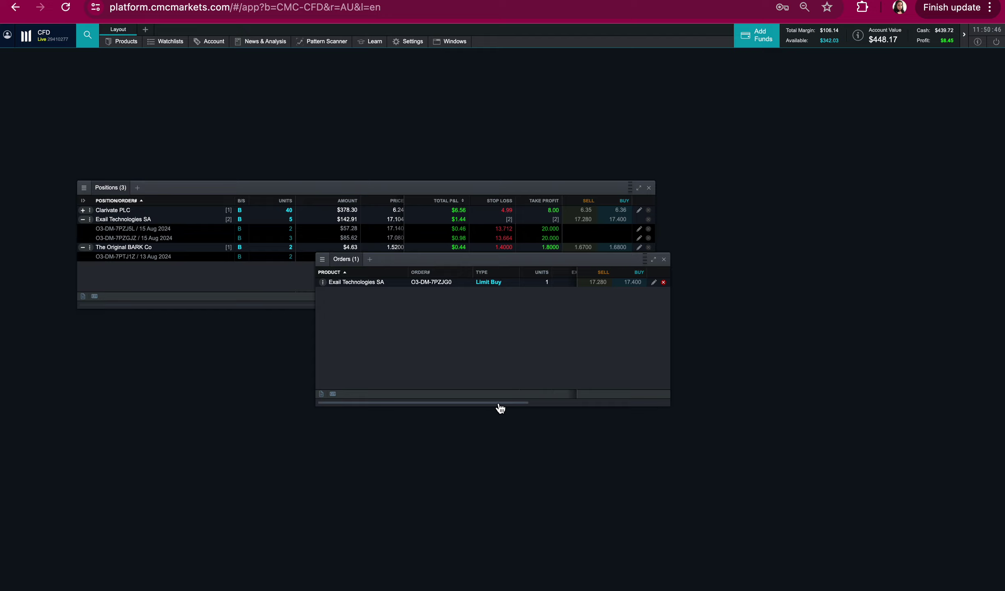
drag(497, 402, 752, 415)
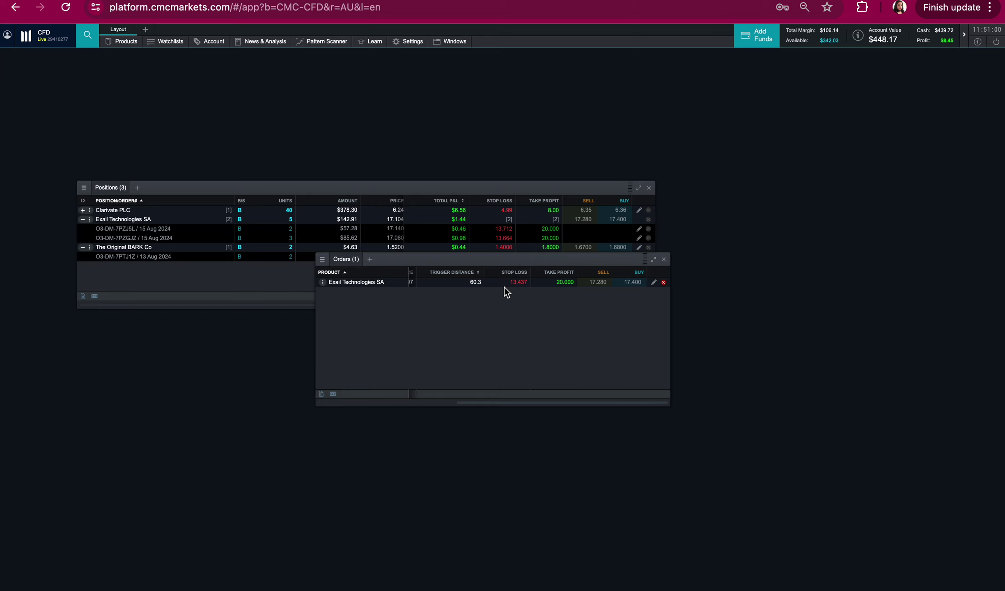
click(483, 405)
drag(484, 408, 248, 408)
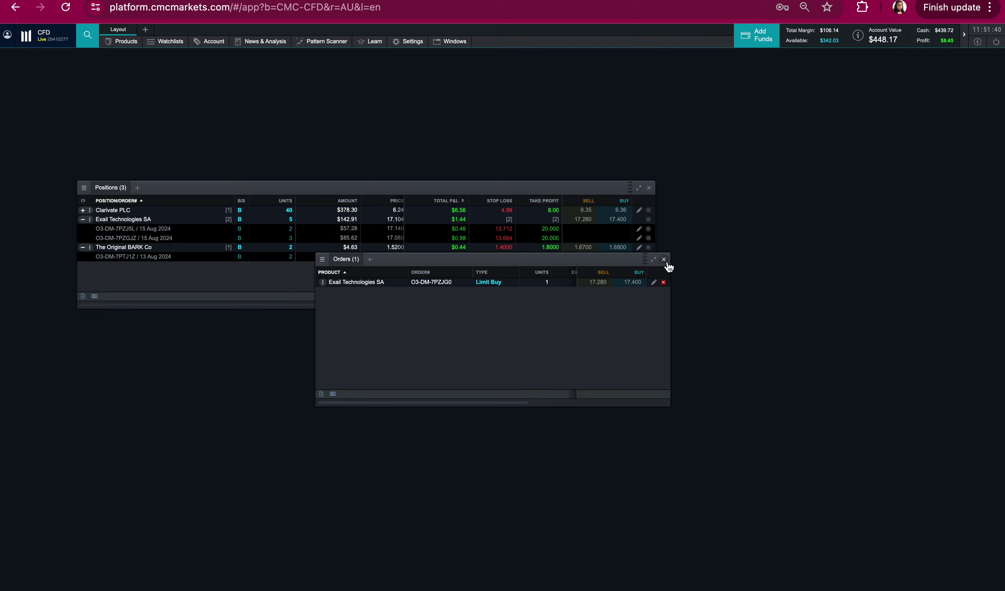
Close the Orders (1) panel, leaving the three open positions and totals visible
click(663, 259)
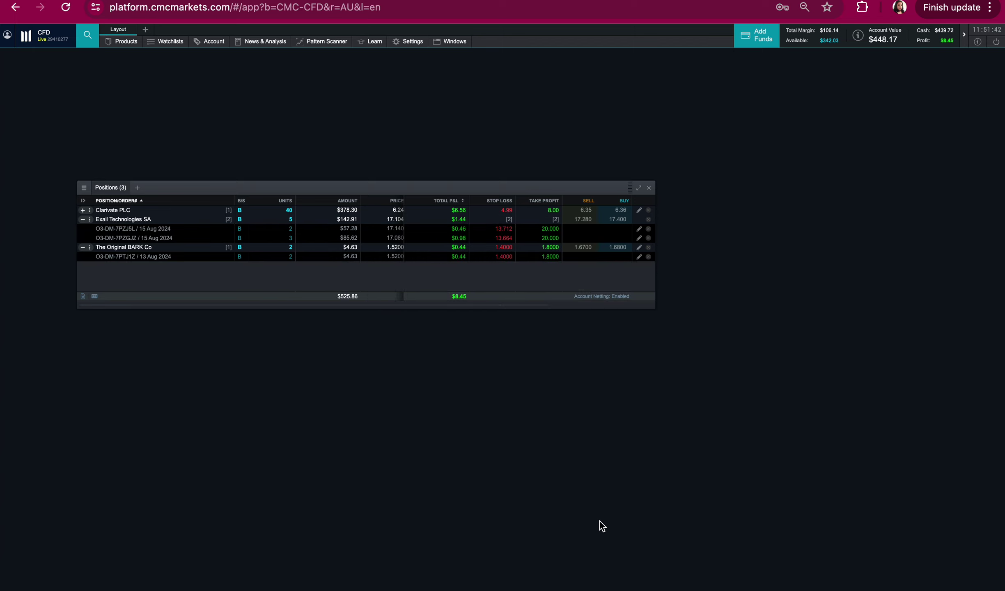